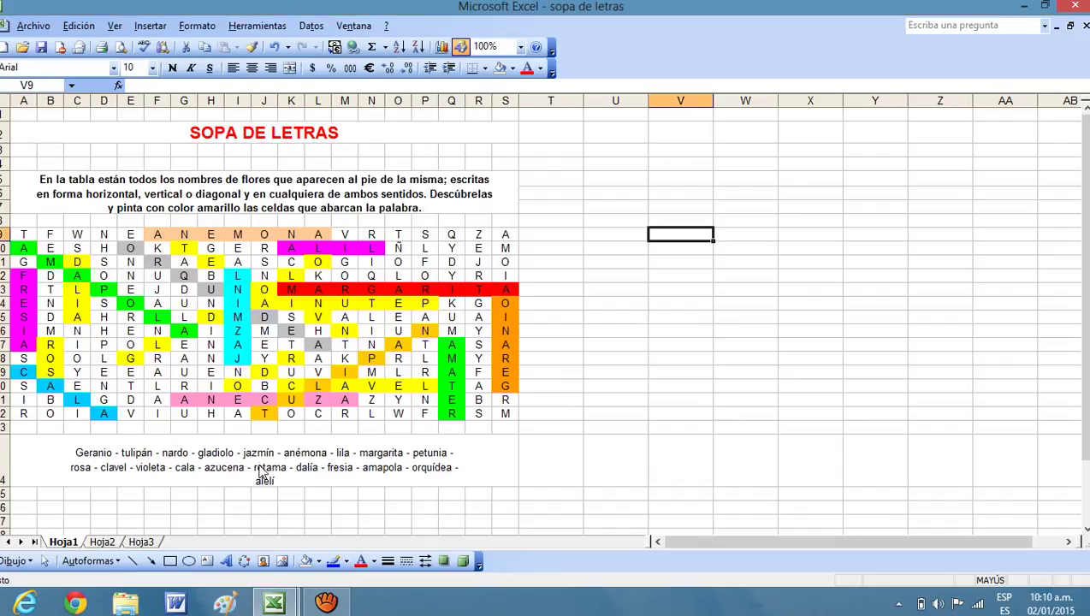
# - Examine the letter grid and the highlighted horizontal word MARGARITA in row 13
pyautogui.moveTo(21, 222); pyautogui.dragTo(504, 414)
pyautogui.click(619, 328)
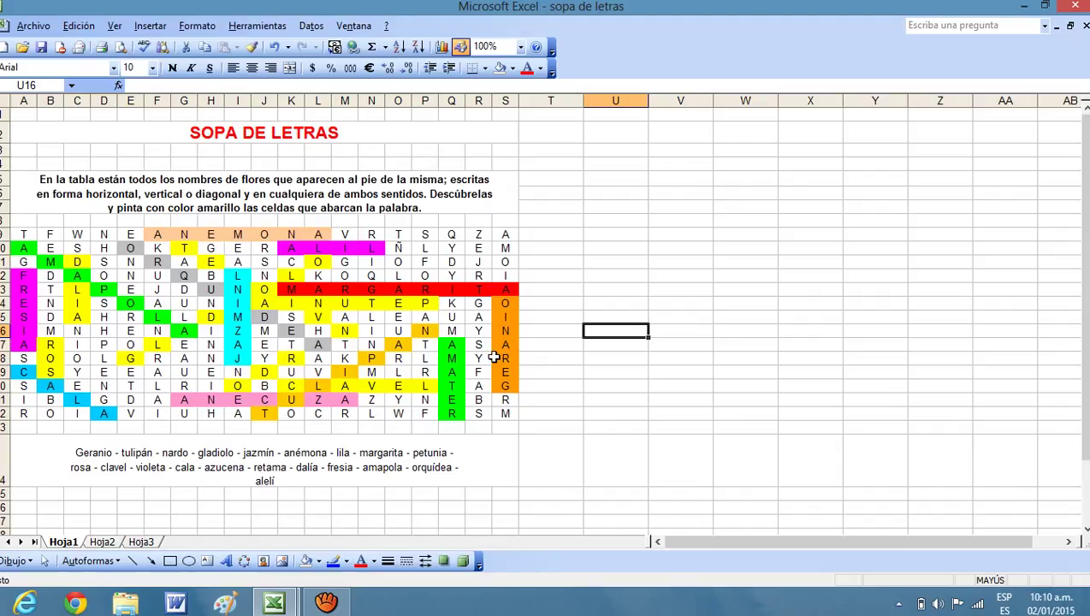
pyautogui.click(587, 300)
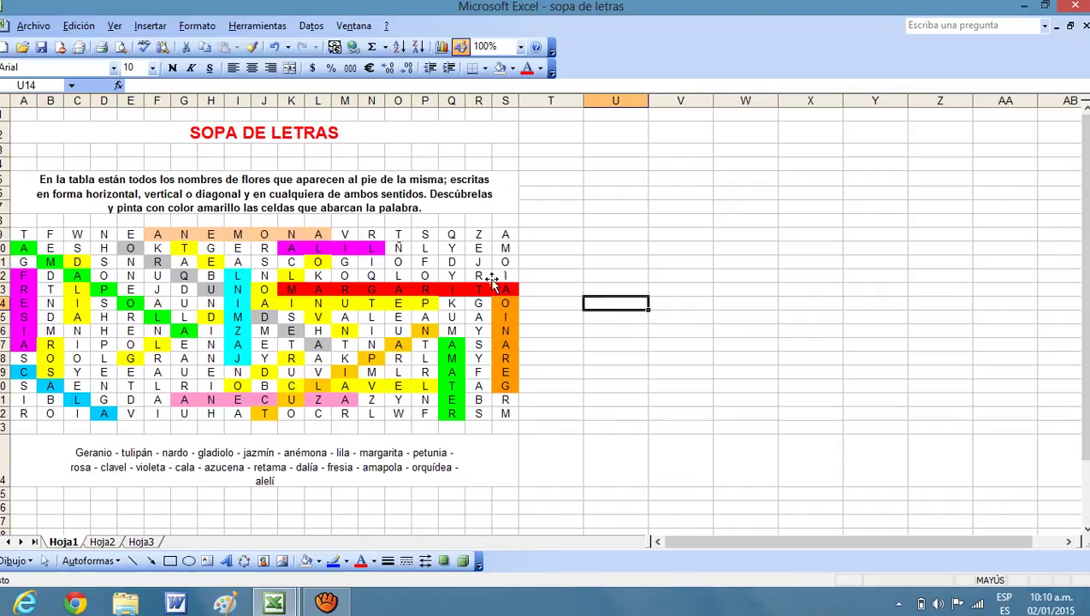
pyautogui.click(292, 288)
pyautogui.moveTo(291, 287); pyautogui.dragTo(319, 289)
pyautogui.click(395, 290)
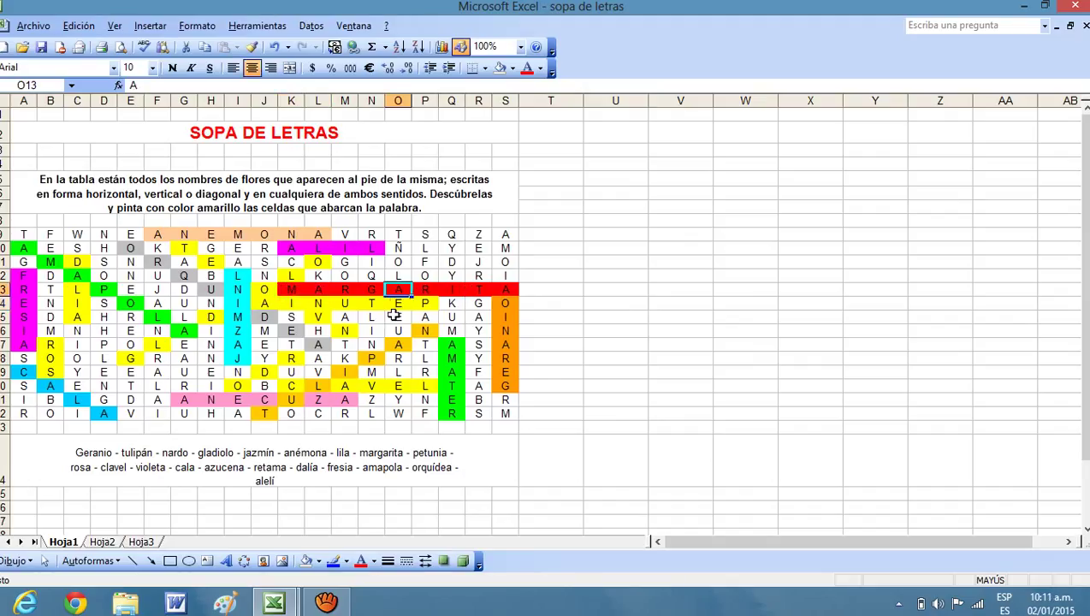
pyautogui.click(607, 335)
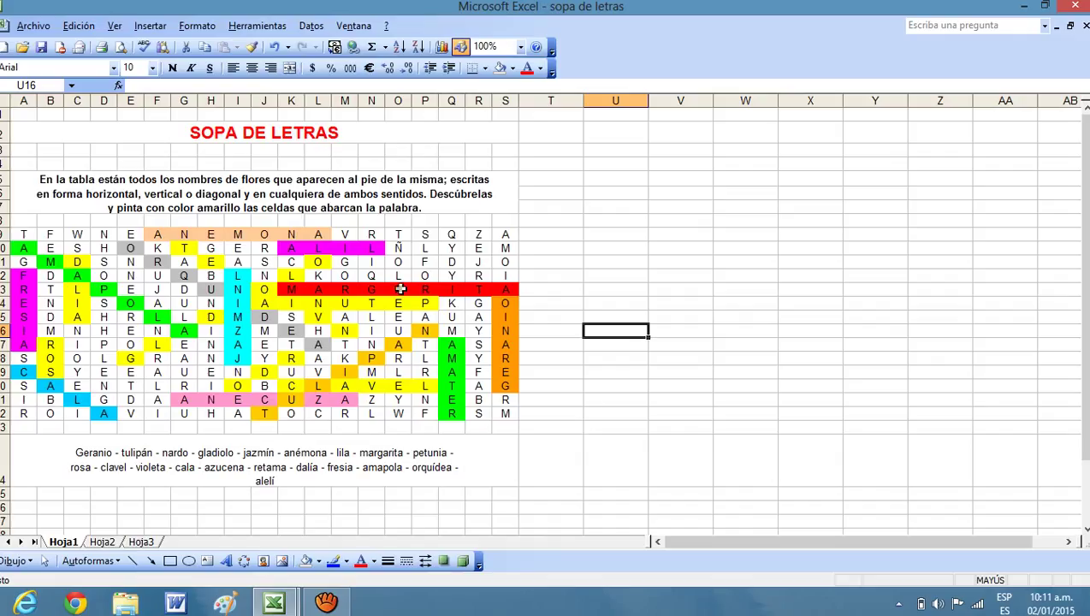
pyautogui.moveTo(288, 288); pyautogui.dragTo(489, 293)
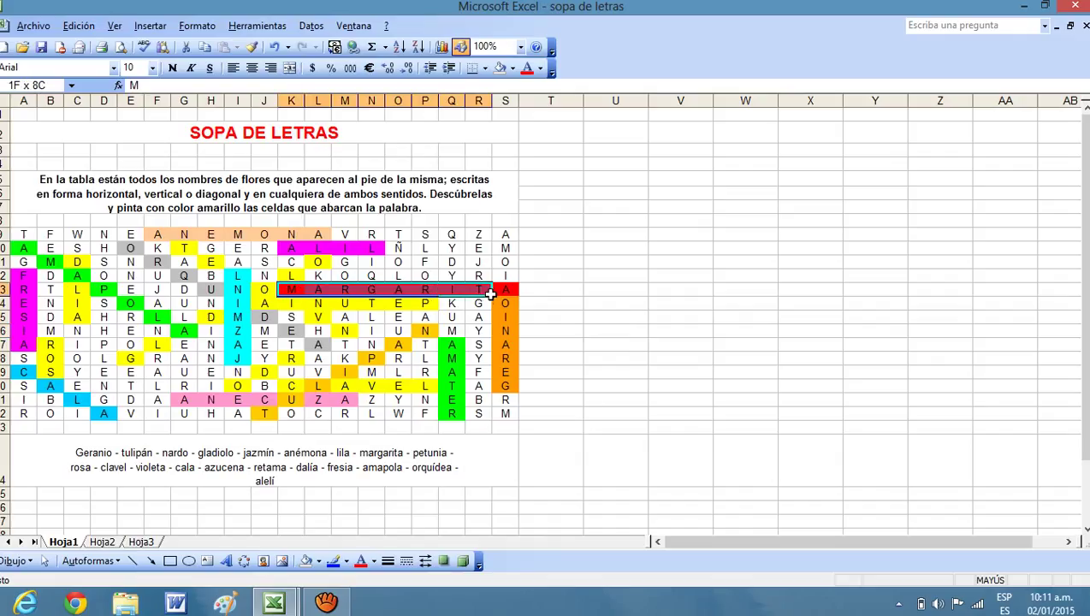
pyautogui.click(578, 399)
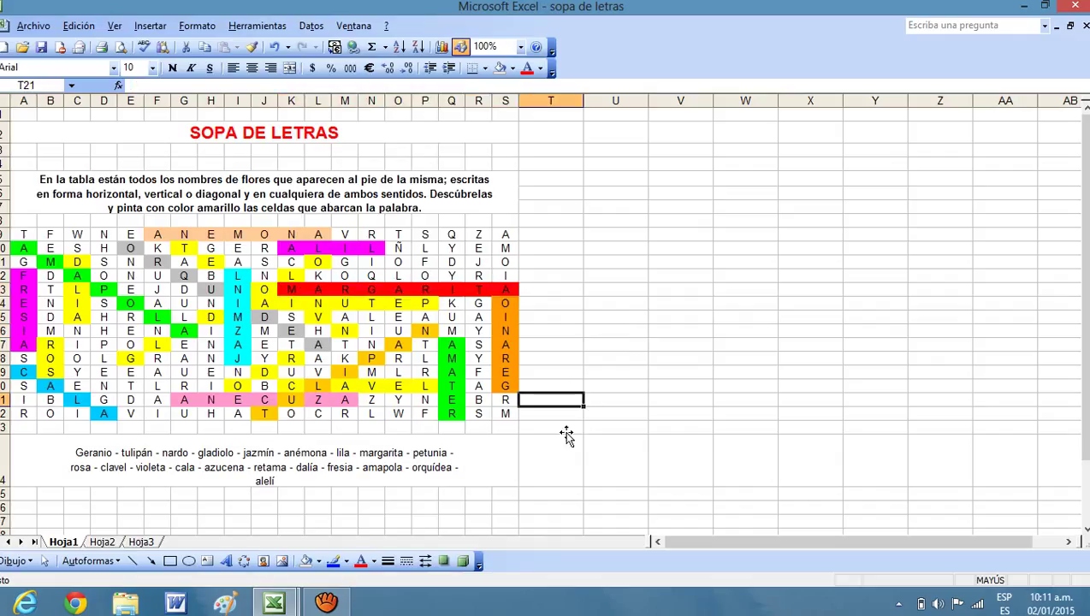
pyautogui.click(264, 303)
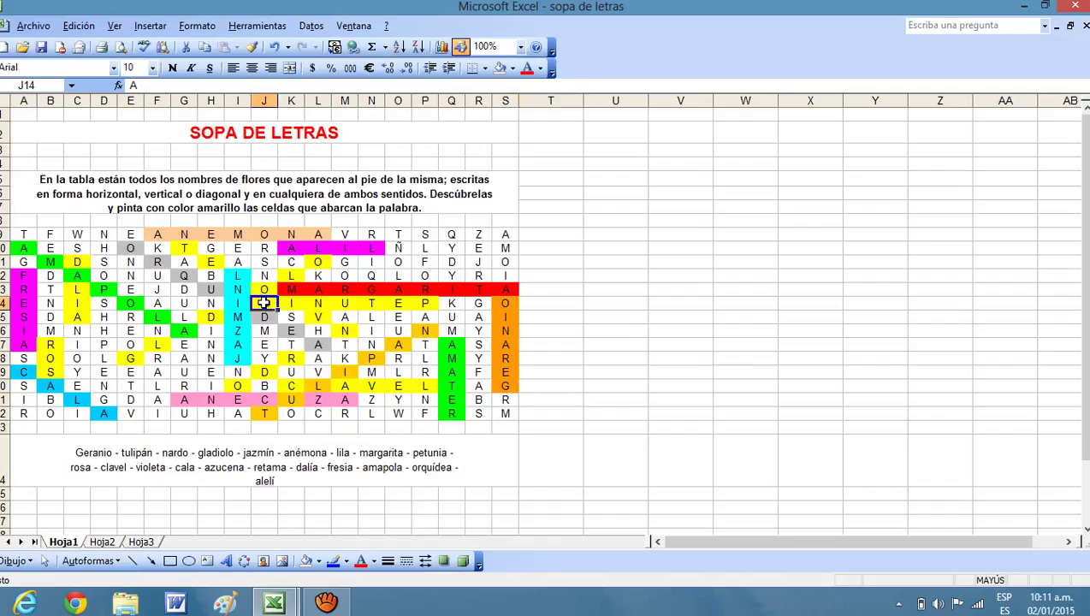
pyautogui.keyDown('shift'); pyautogui.click(429, 303); pyautogui.keyUp('shift')
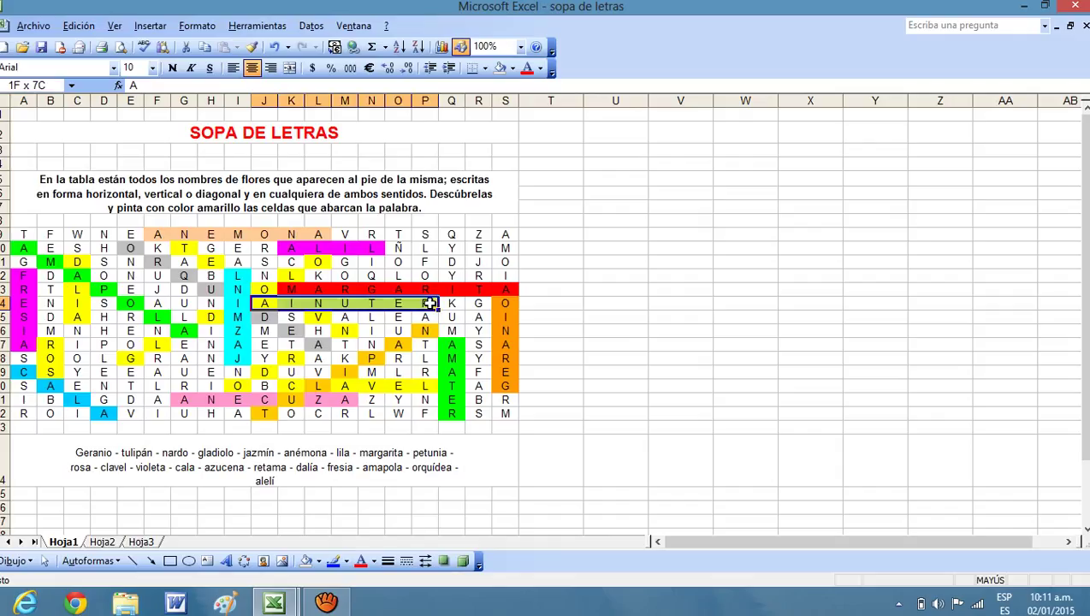
pyautogui.click(512, 68)
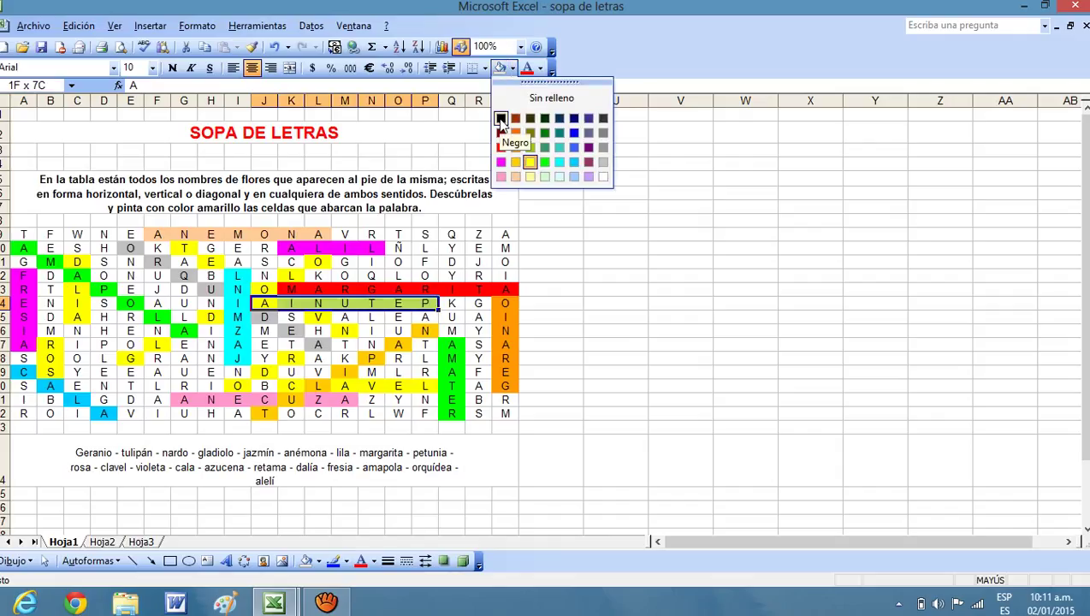
pyautogui.keyDown('shift'); pyautogui.click(670, 293); pyautogui.keyUp('shift')
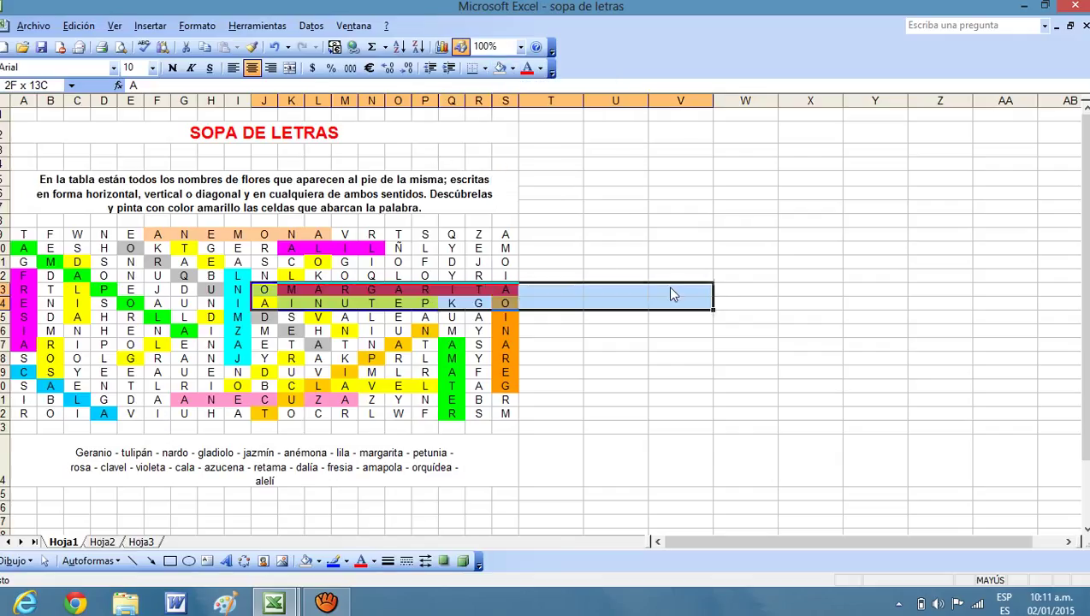
pyautogui.click(616, 219)
pyautogui.click(265, 304)
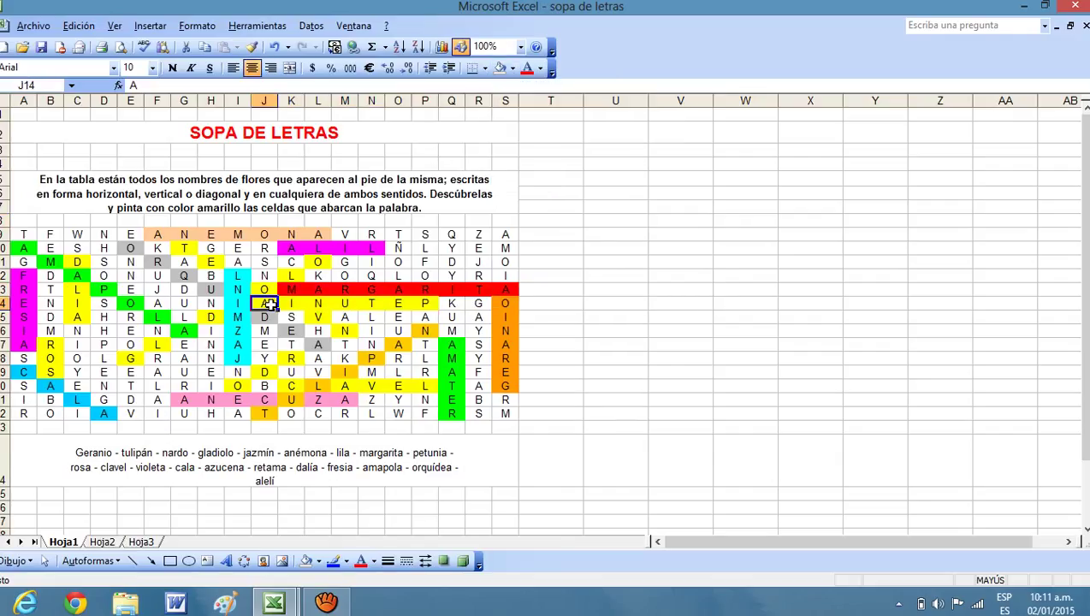
pyautogui.moveTo(289, 304); pyautogui.dragTo(395, 311)
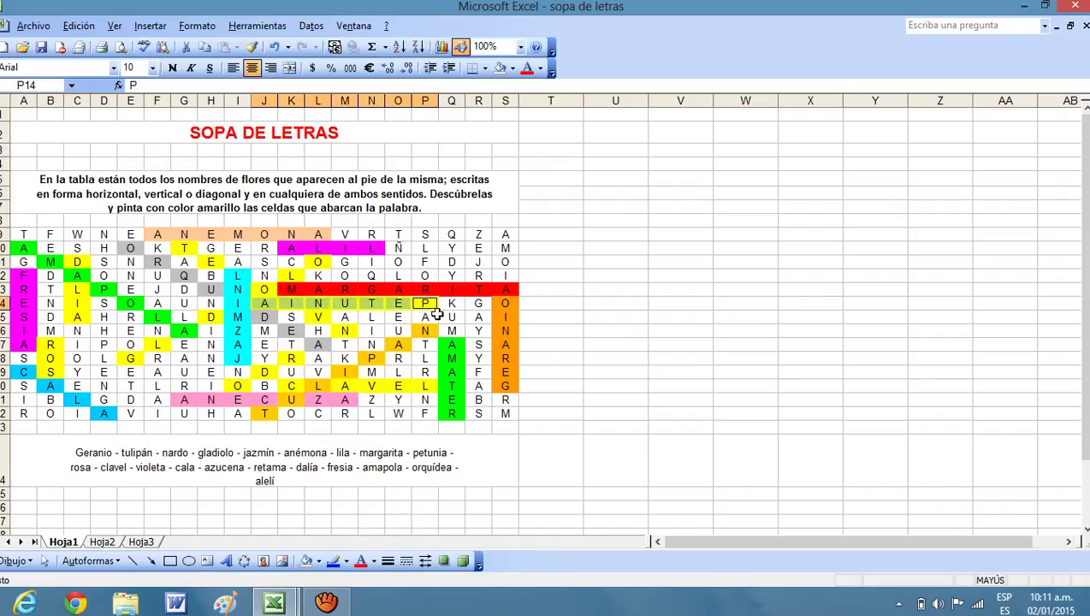
pyautogui.click(651, 287)
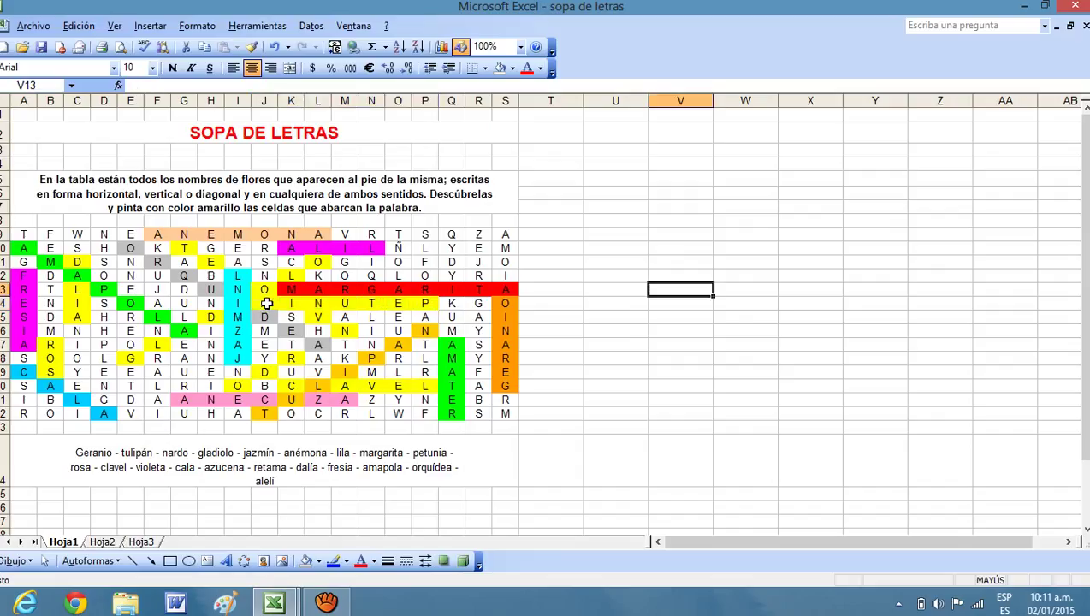
pyautogui.click(267, 303)
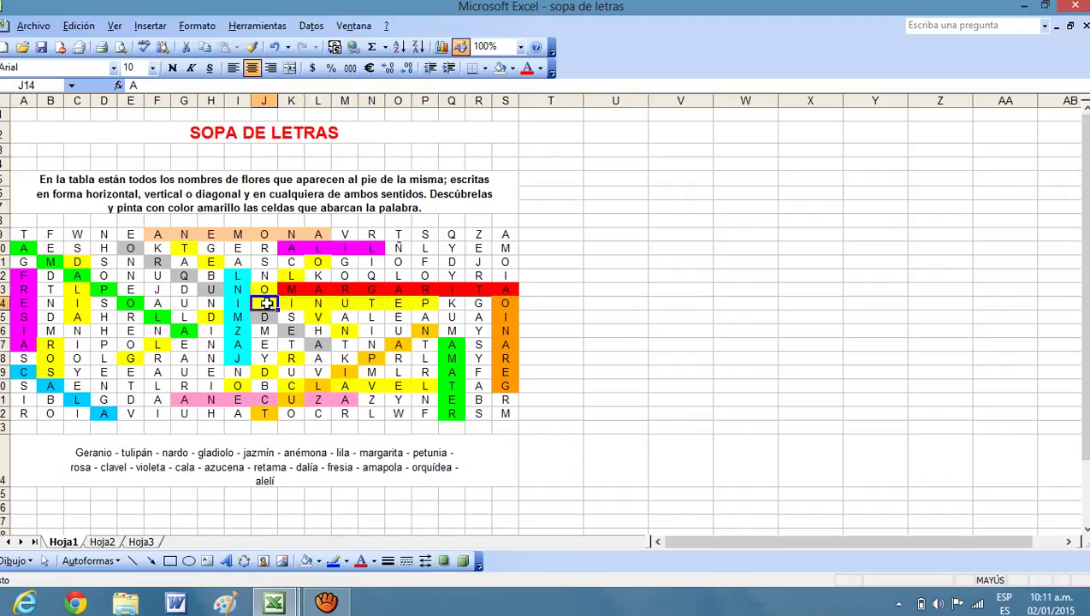
pyautogui.click(428, 301)
pyautogui.click(268, 304)
pyautogui.click(418, 304)
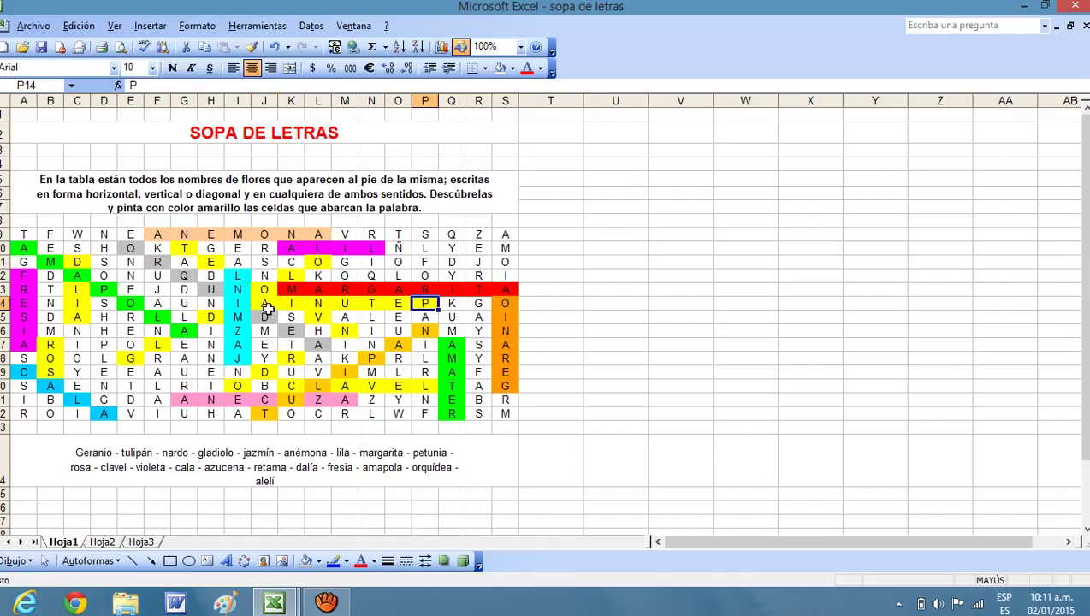
pyautogui.click(267, 304)
pyautogui.click(423, 302)
# - Fill the cells of the reversed word PETUNIA, J14:P14, with black and set their letters to white
pyautogui.click(268, 304)
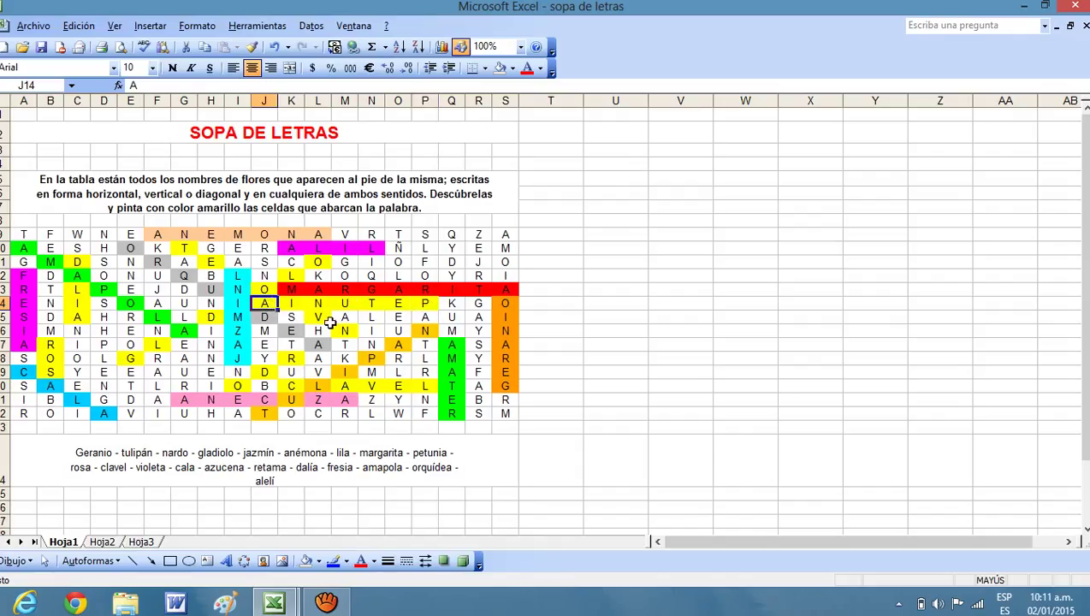
pyautogui.keyDown('shift'); pyautogui.click(425, 303); pyautogui.keyUp('shift')
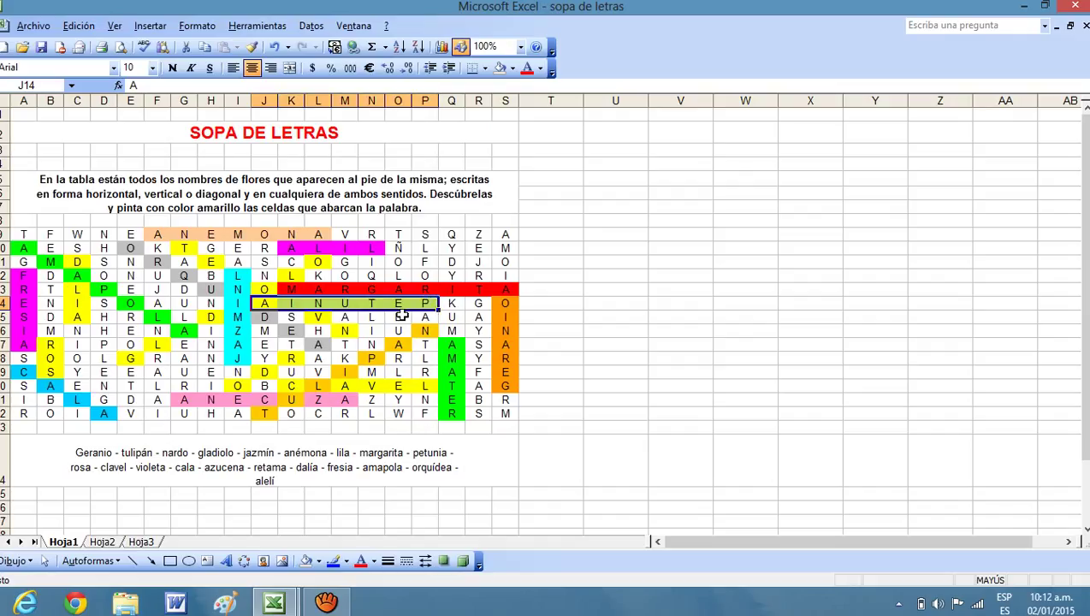
pyautogui.click(513, 69)
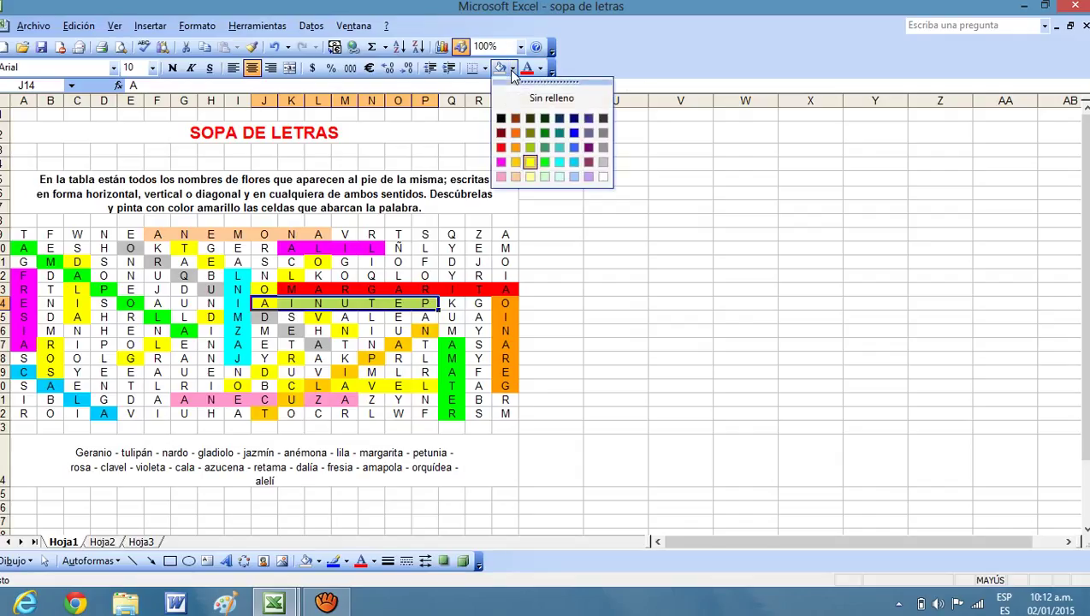
pyautogui.click(502, 119)
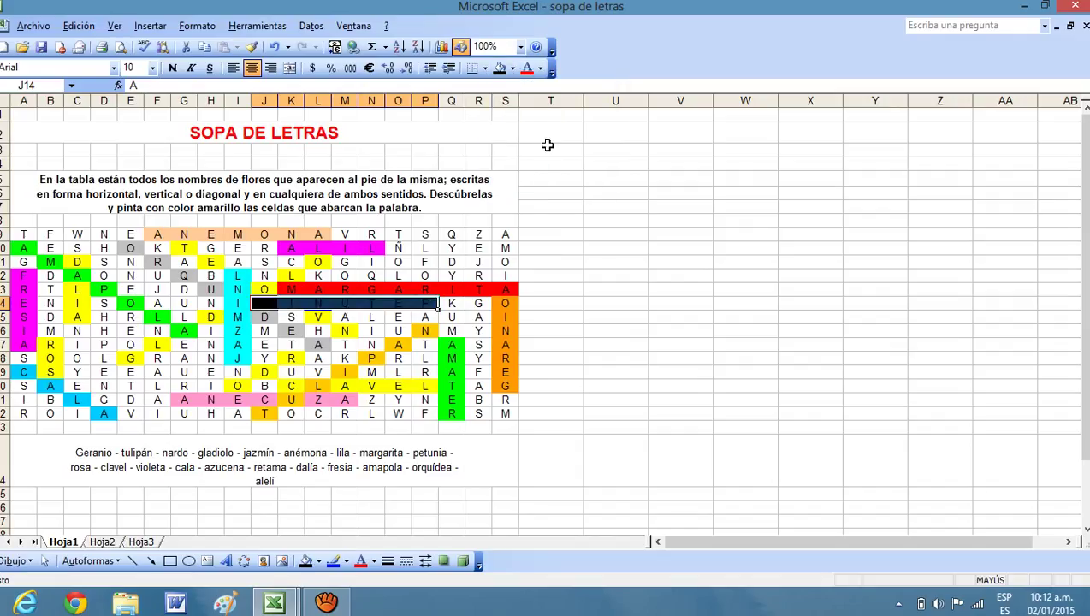
pyautogui.click(540, 69)
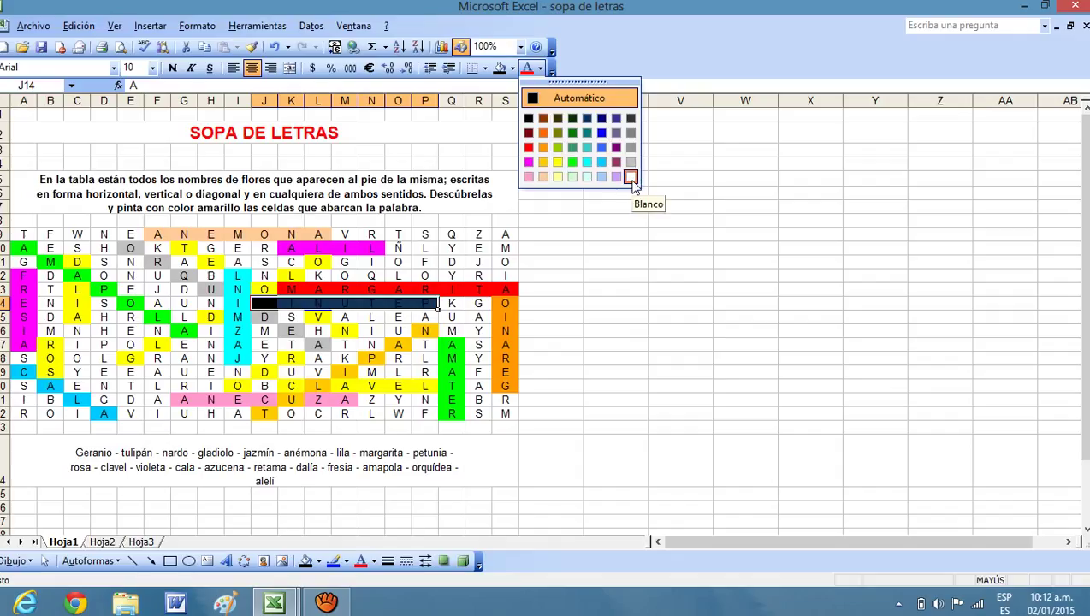
pyautogui.click(631, 178)
pyautogui.click(596, 200)
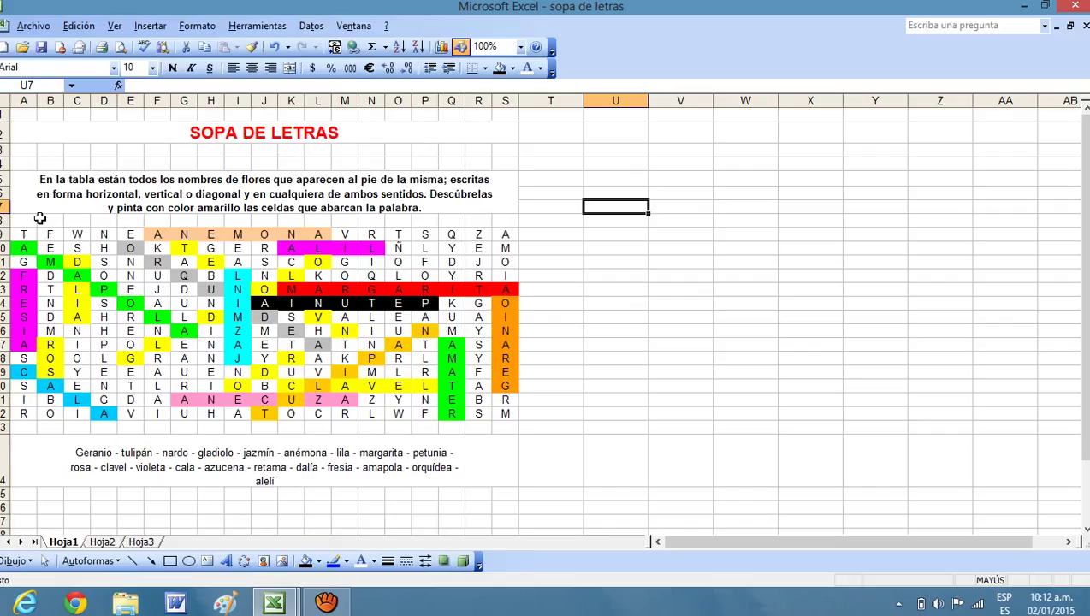
# - Select the whole letter grid A9:S22 and choose a thick solid outline border in its cell formatting
pyautogui.moveTo(40, 219); pyautogui.dragTo(23, 221)
pyautogui.click(600, 231)
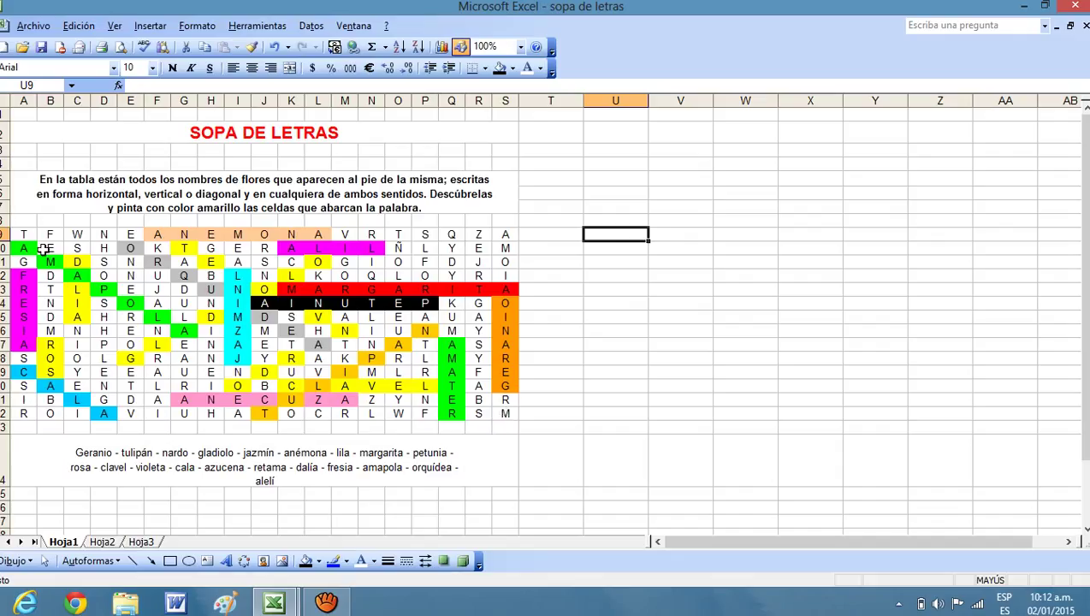
pyautogui.click(25, 234)
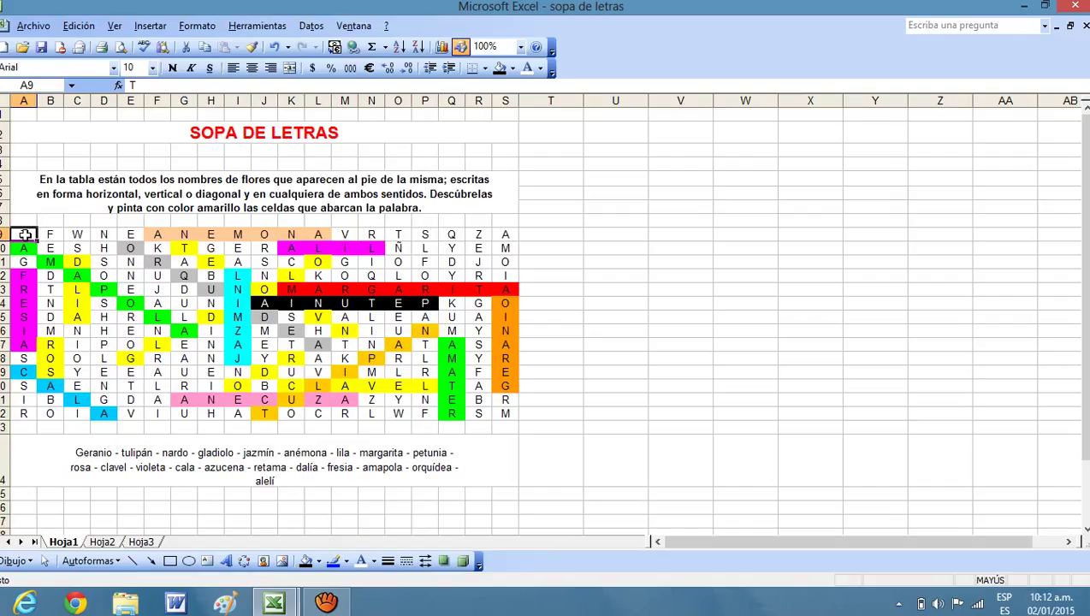
pyautogui.moveTo(24, 235); pyautogui.dragTo(502, 411)
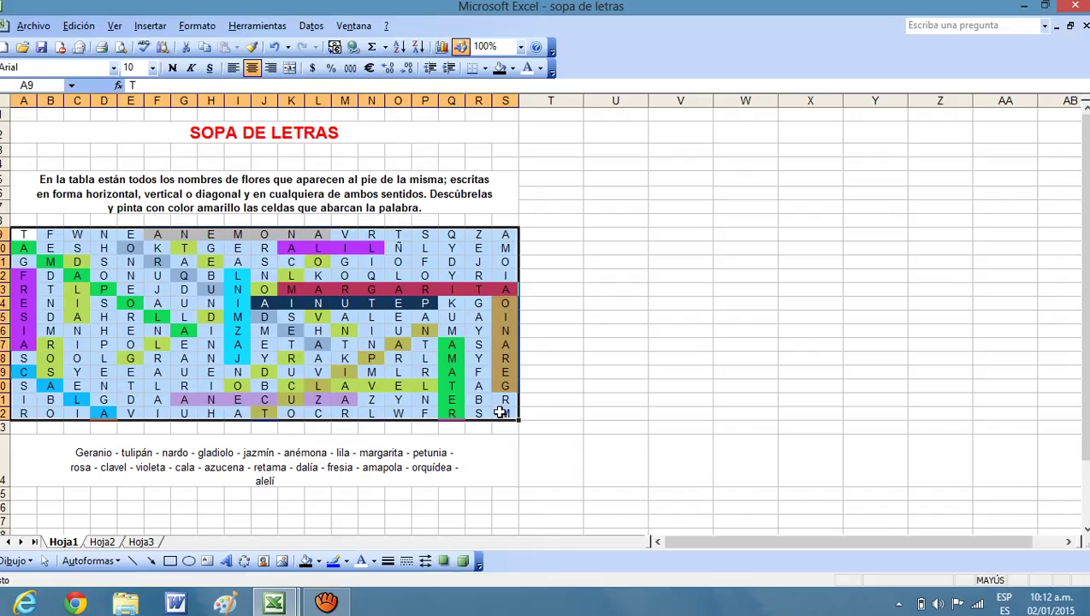
pyautogui.click(198, 25)
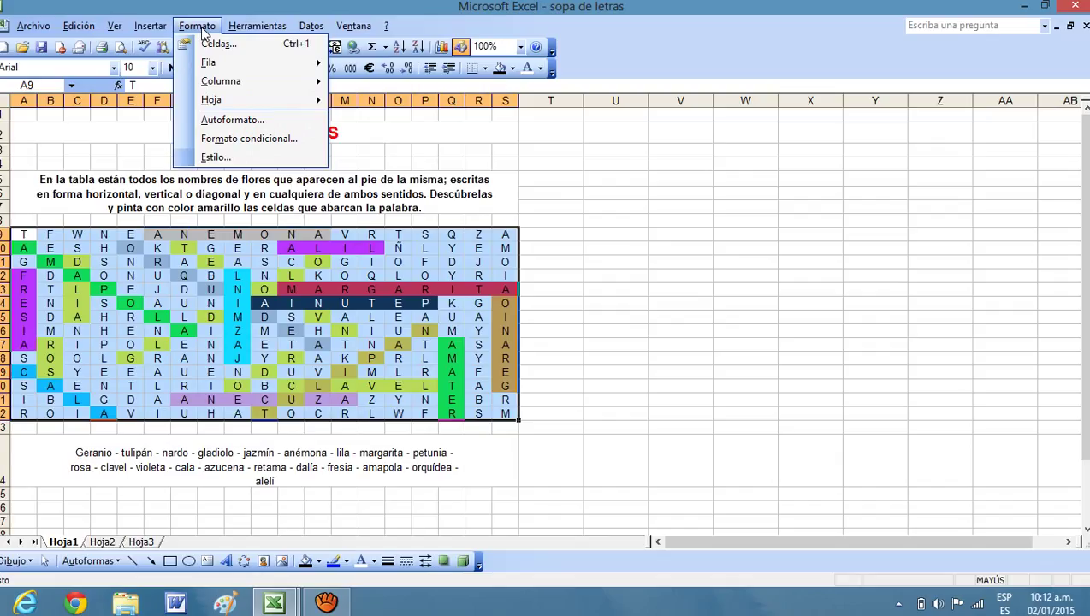
pyautogui.rightClick(407, 332)
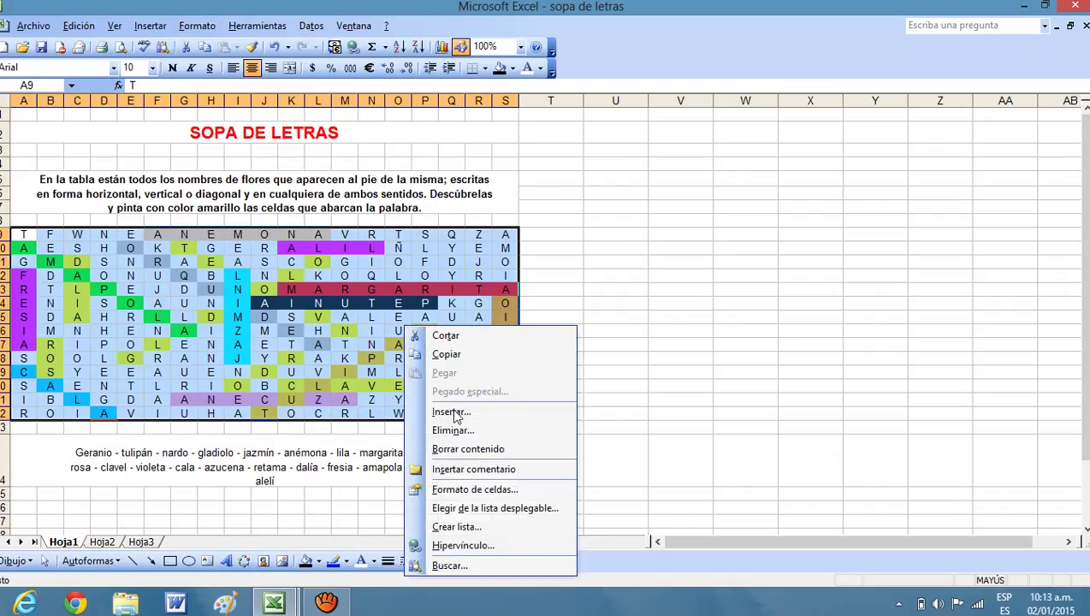
pyautogui.click(477, 489)
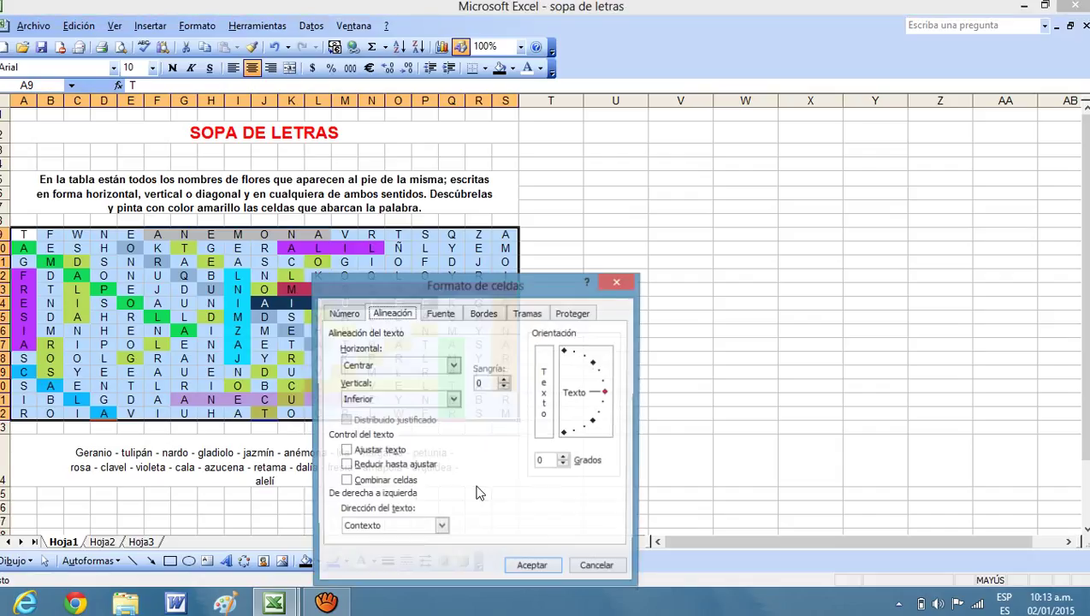
pyautogui.click(487, 314)
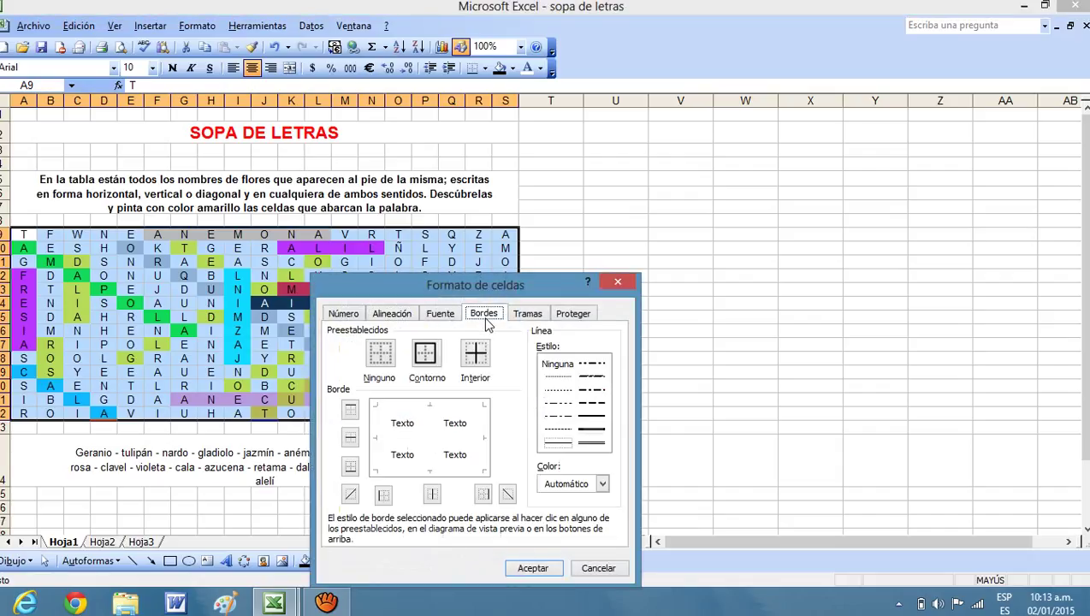
pyautogui.click(589, 431)
pyautogui.click(425, 352)
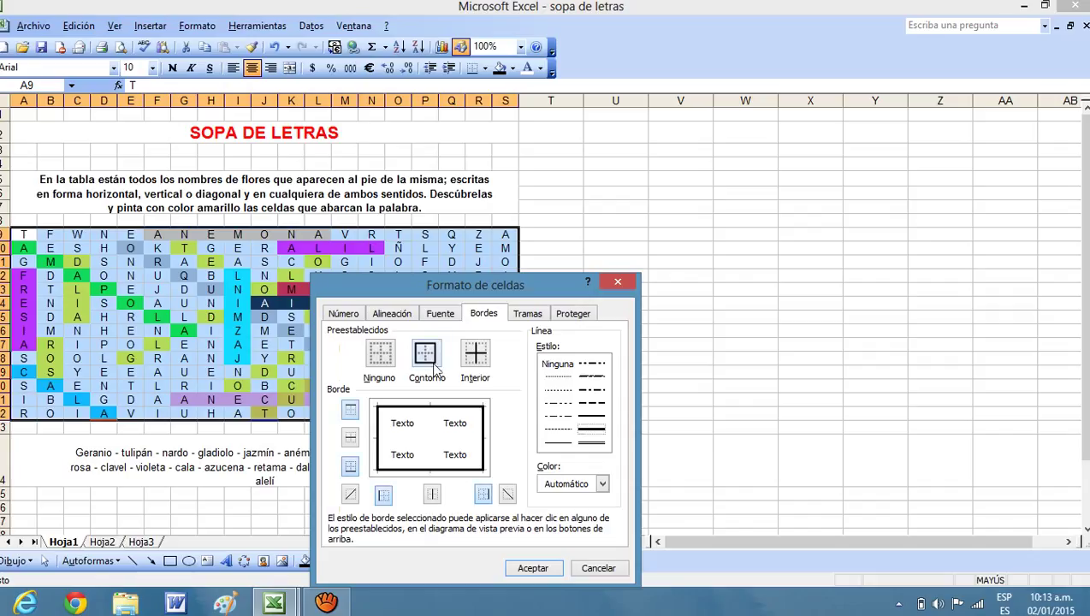
# - Set the grid's thick outline border to red and apply the cell formatting
pyautogui.click(602, 484)
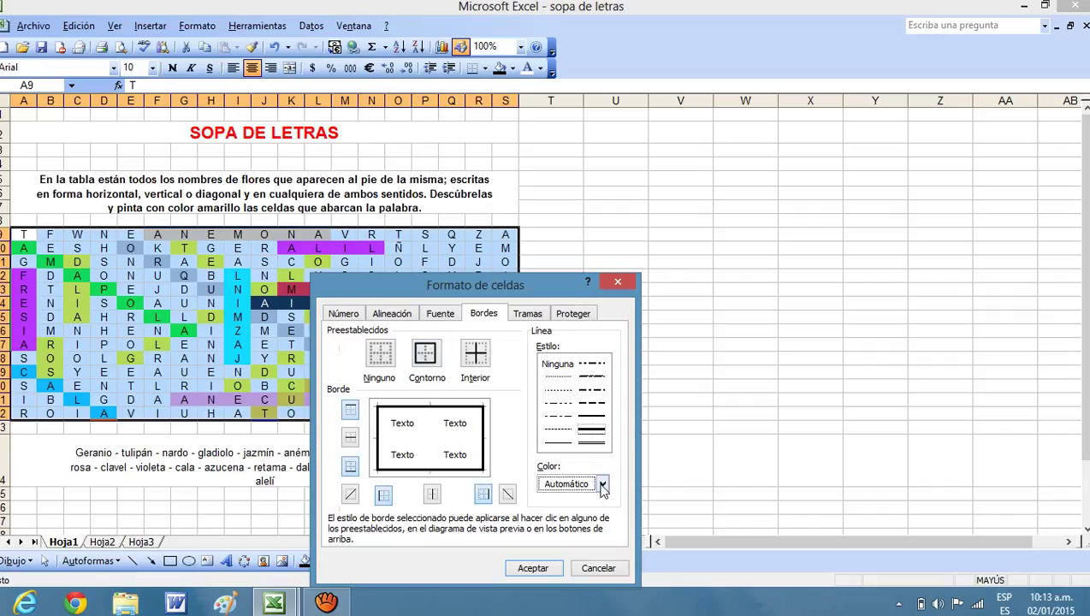
pyautogui.click(602, 484)
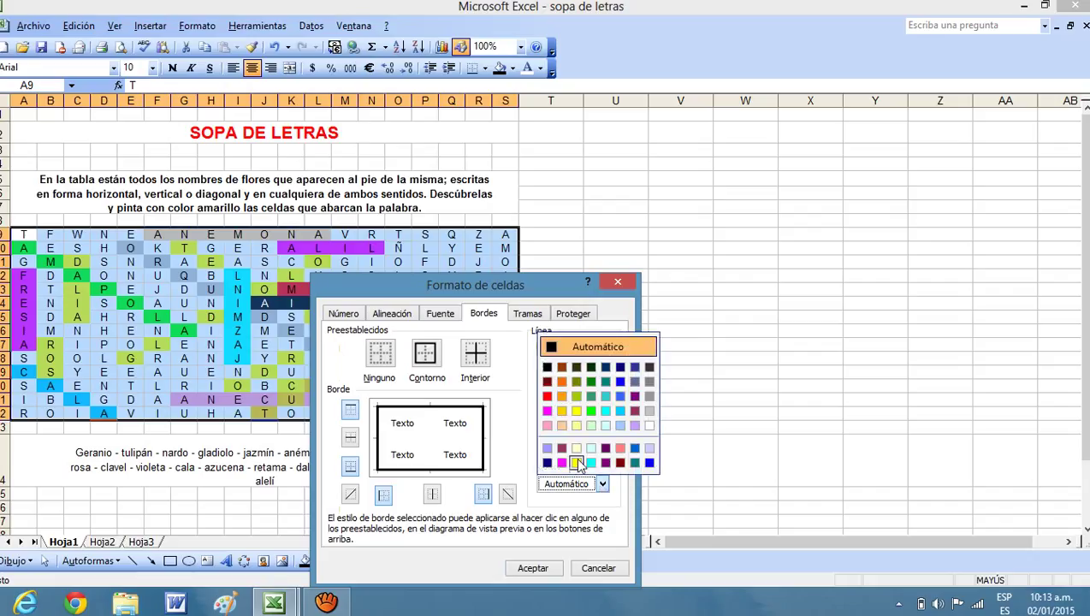
pyautogui.click(547, 397)
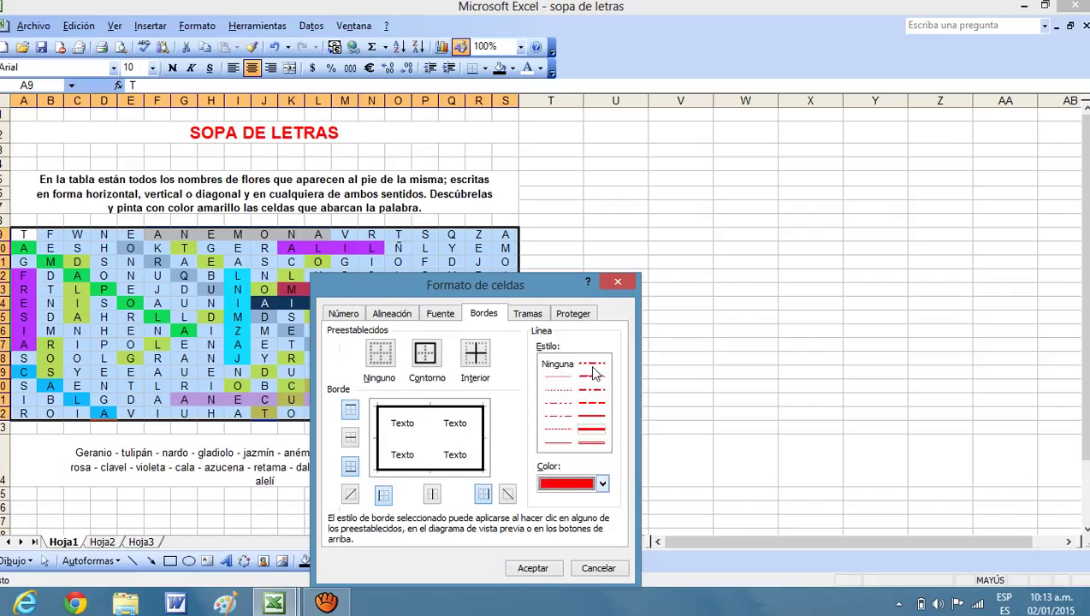
pyautogui.click(424, 359)
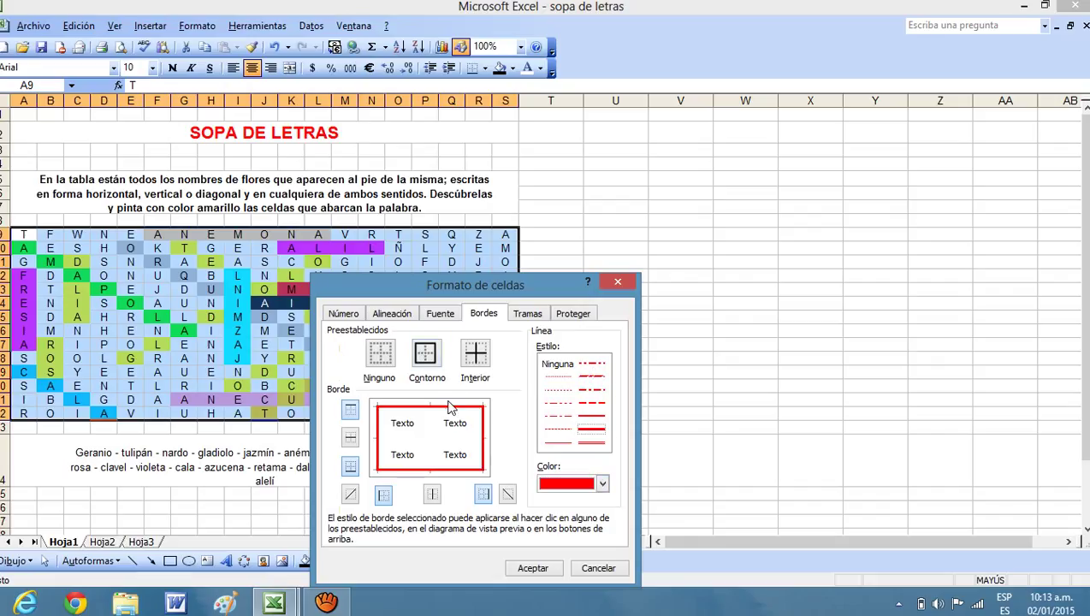
pyautogui.click(539, 579)
pyautogui.click(699, 375)
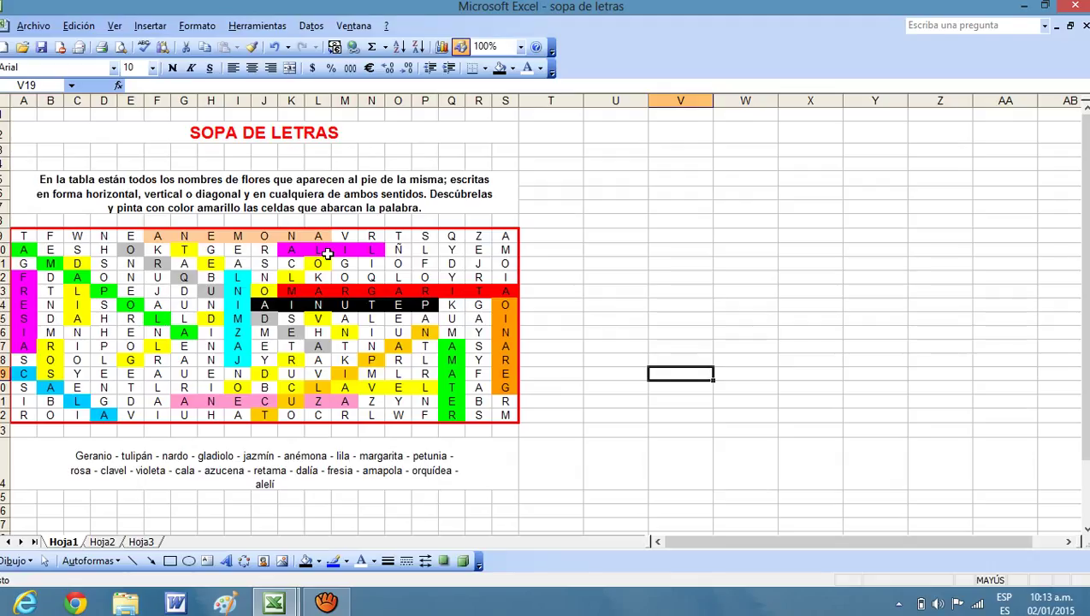
pyautogui.click(587, 278)
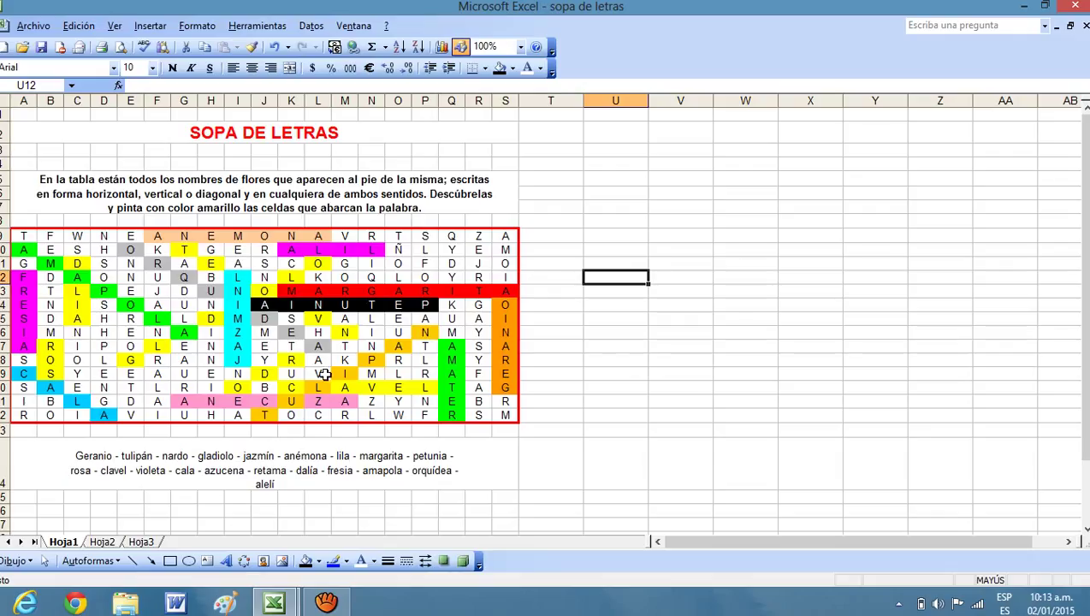
# - Select the letter grid A9:S22 and, in its cell formatting, set the outline and inside borders to a thin solid blue line
pyautogui.moveTo(35, 239); pyautogui.dragTo(505, 416)
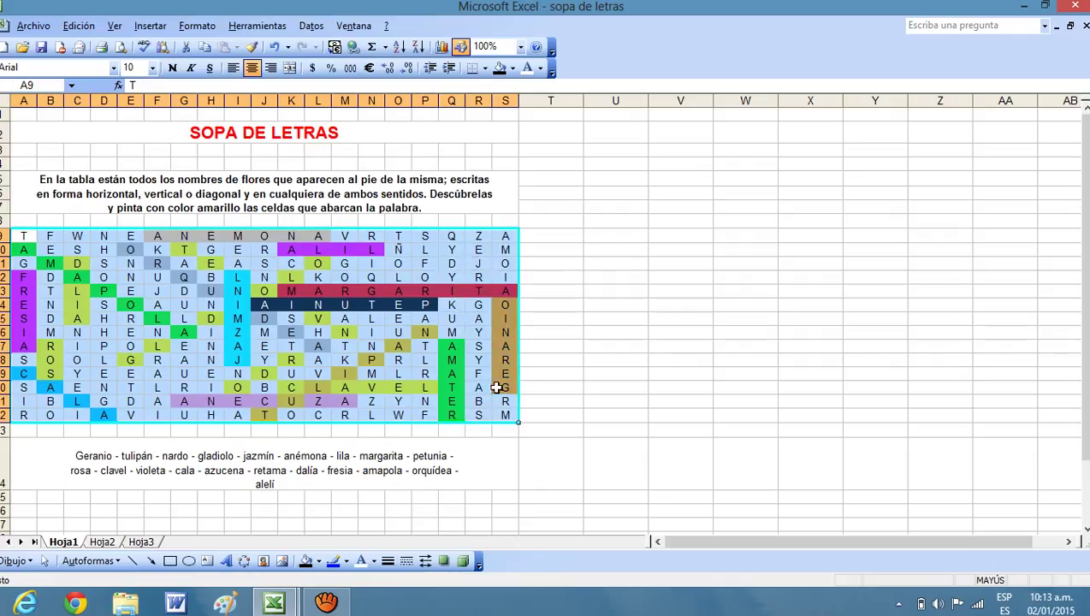
pyautogui.rightClick(496, 388)
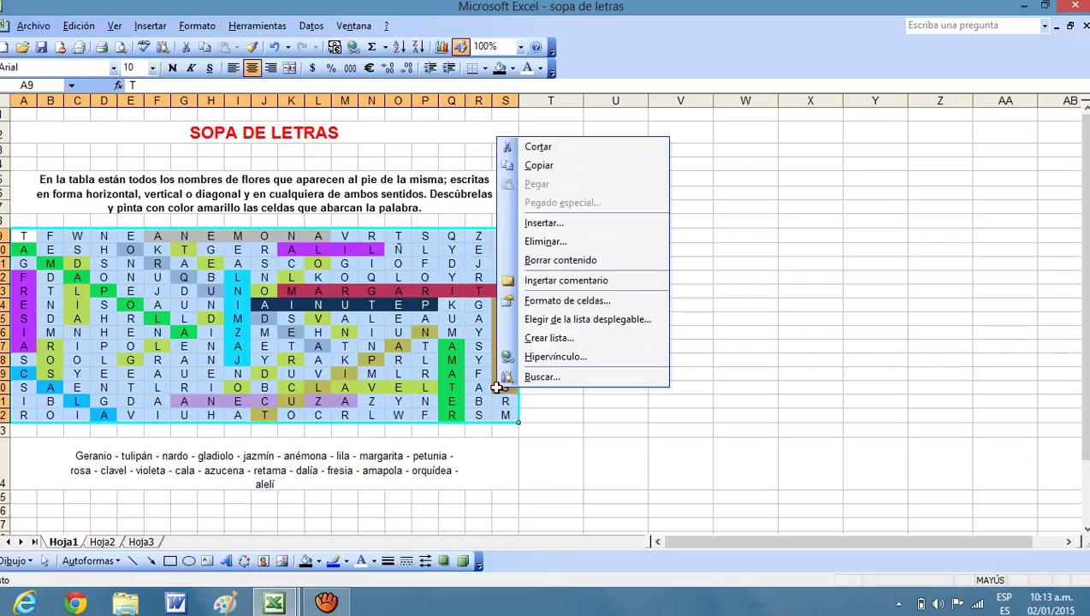
pyautogui.click(541, 303)
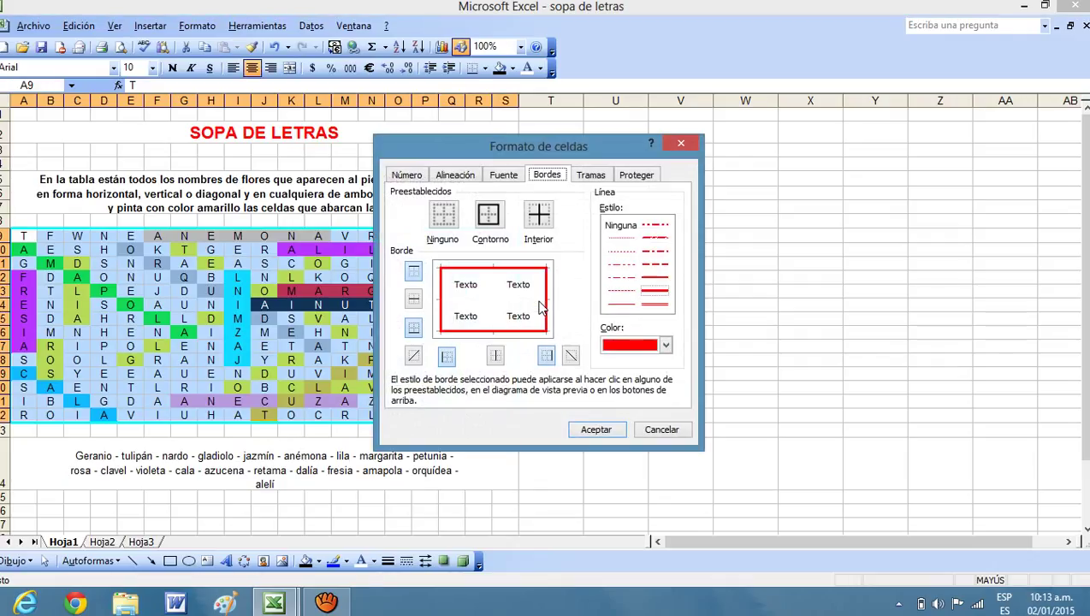
pyautogui.click(539, 216)
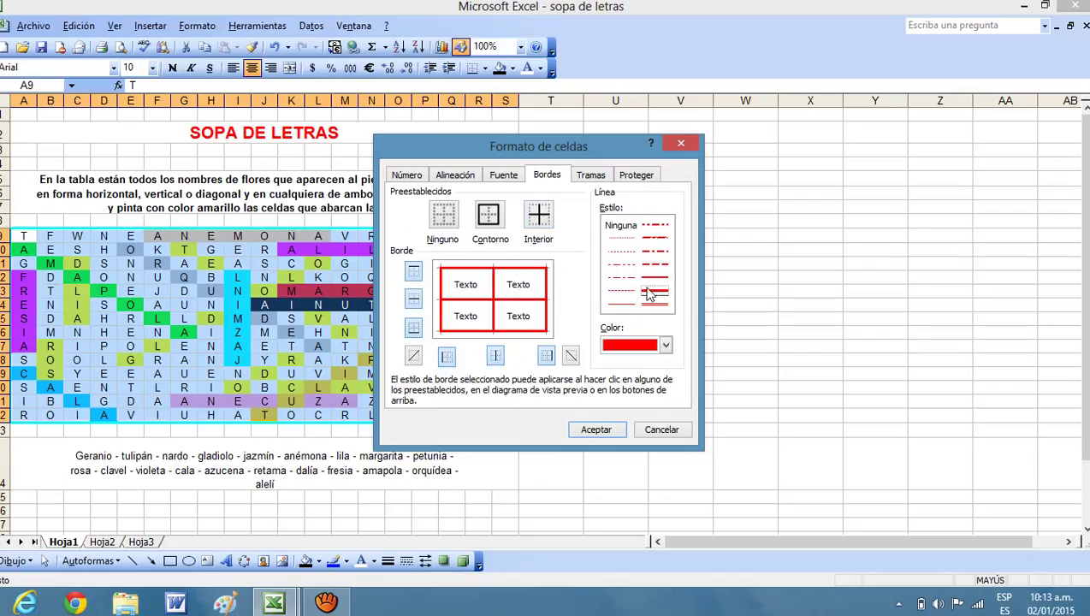
pyautogui.click(621, 304)
pyautogui.click(666, 345)
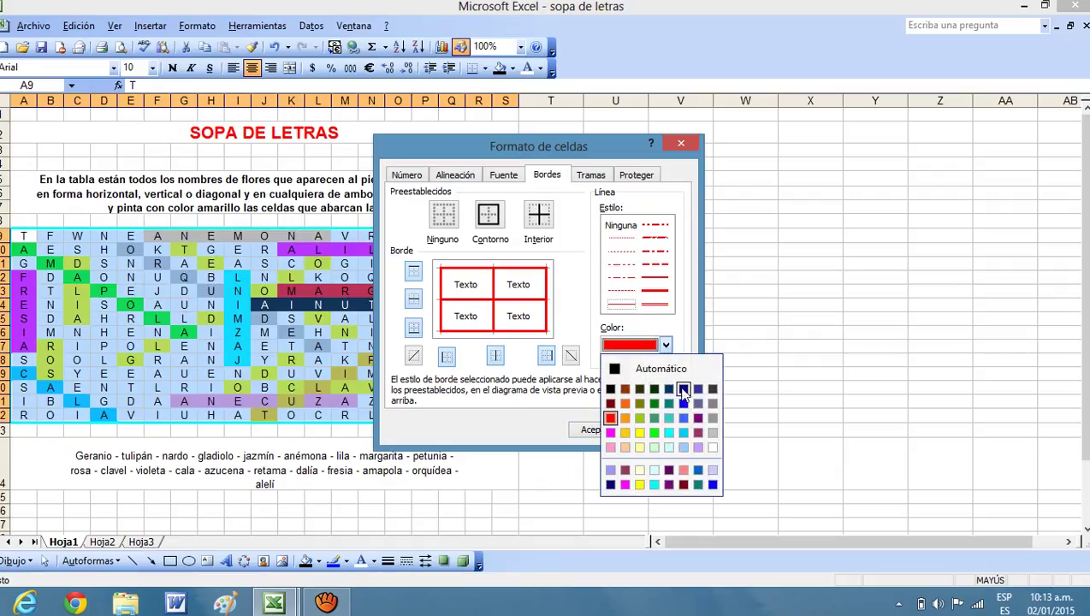
pyautogui.click(492, 219)
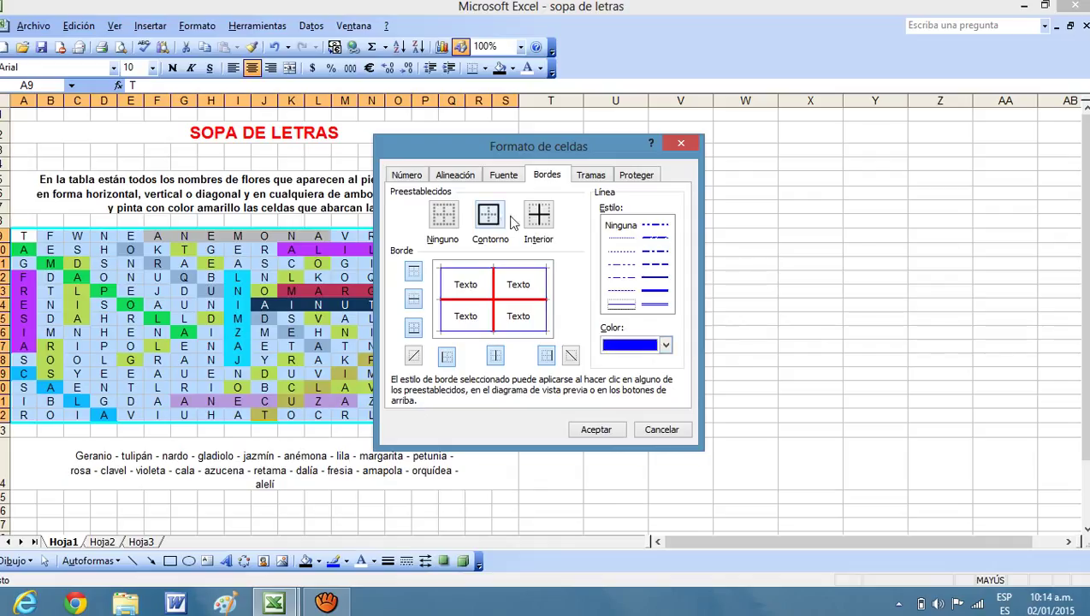
pyautogui.click(542, 220)
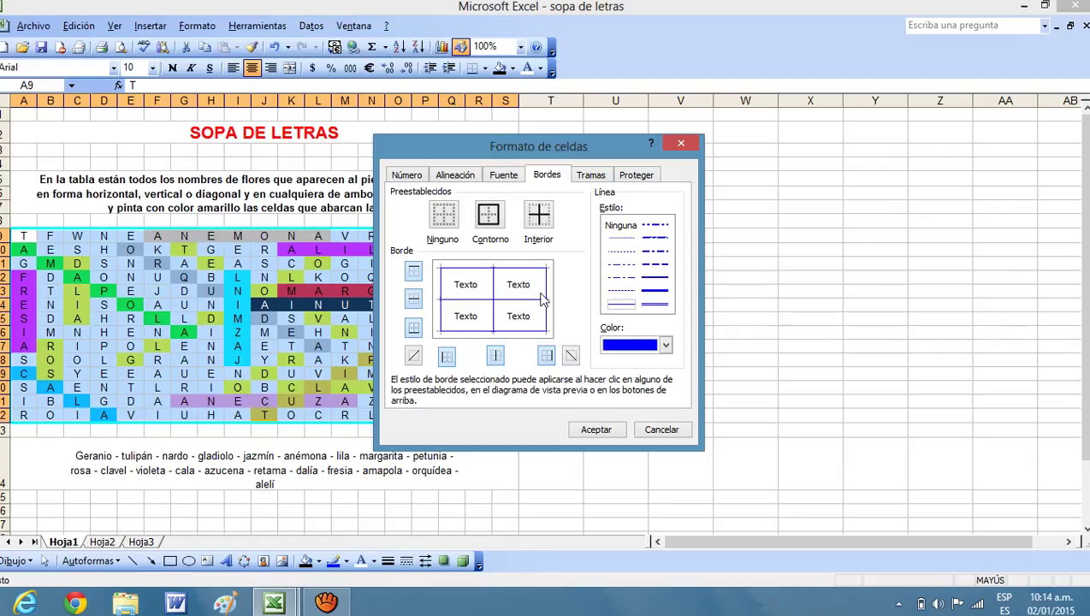
# - Set only the grid's outline border to a thick solid red line and apply the cell formatting
pyautogui.click(487, 219)
pyautogui.click(650, 293)
pyautogui.click(666, 345)
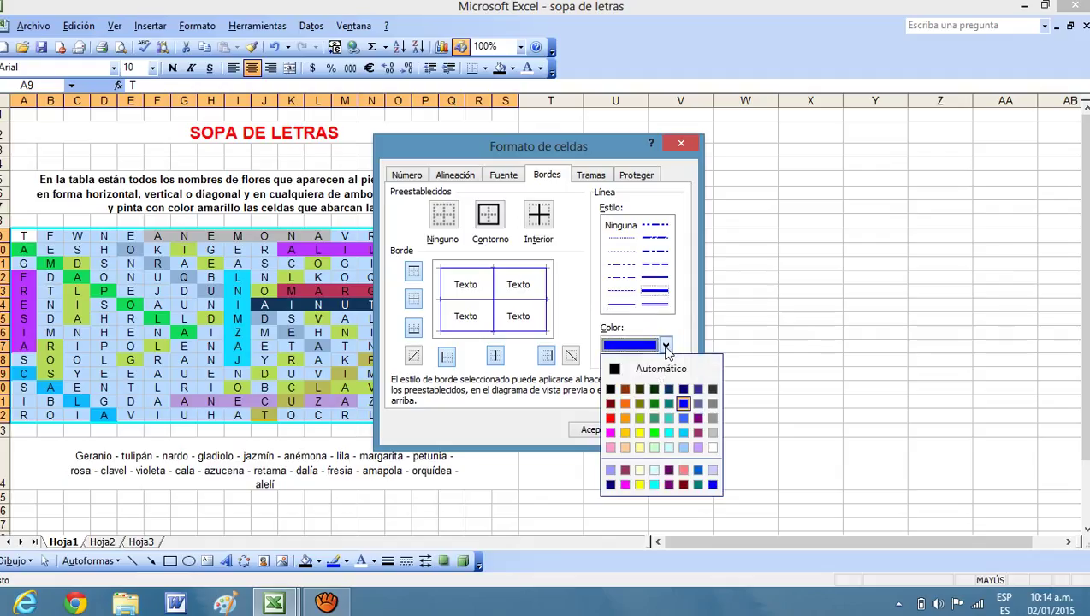
pyautogui.click(610, 418)
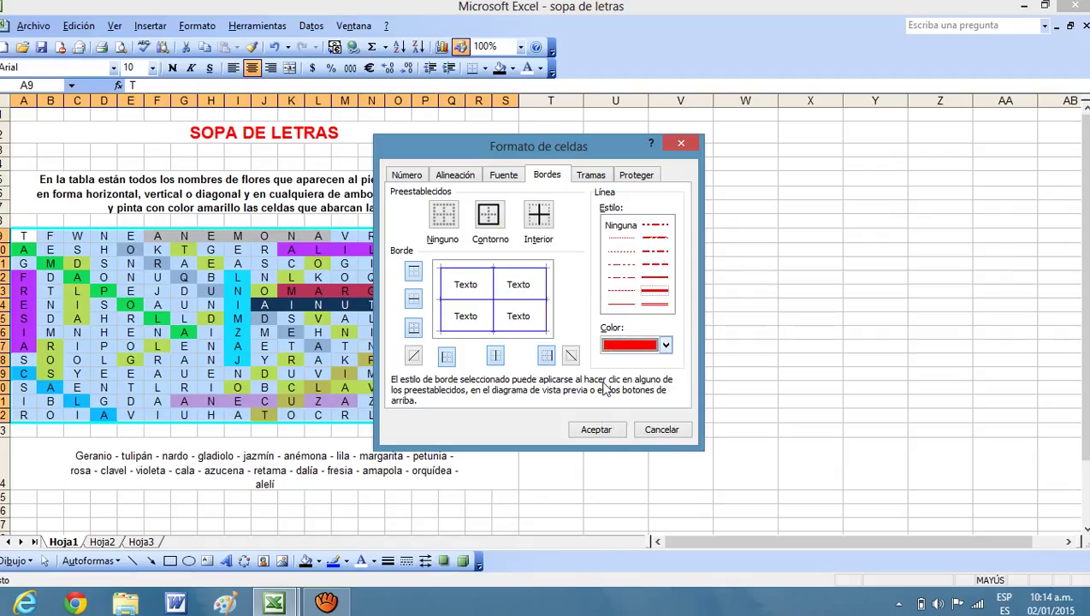
pyautogui.click(499, 221)
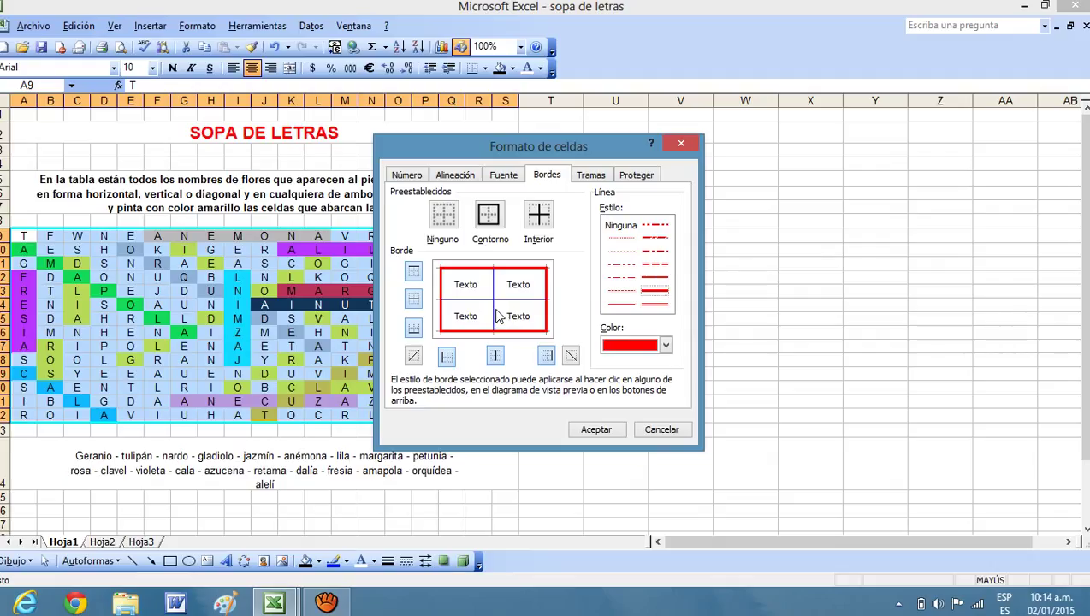
pyautogui.click(596, 429)
pyautogui.click(618, 408)
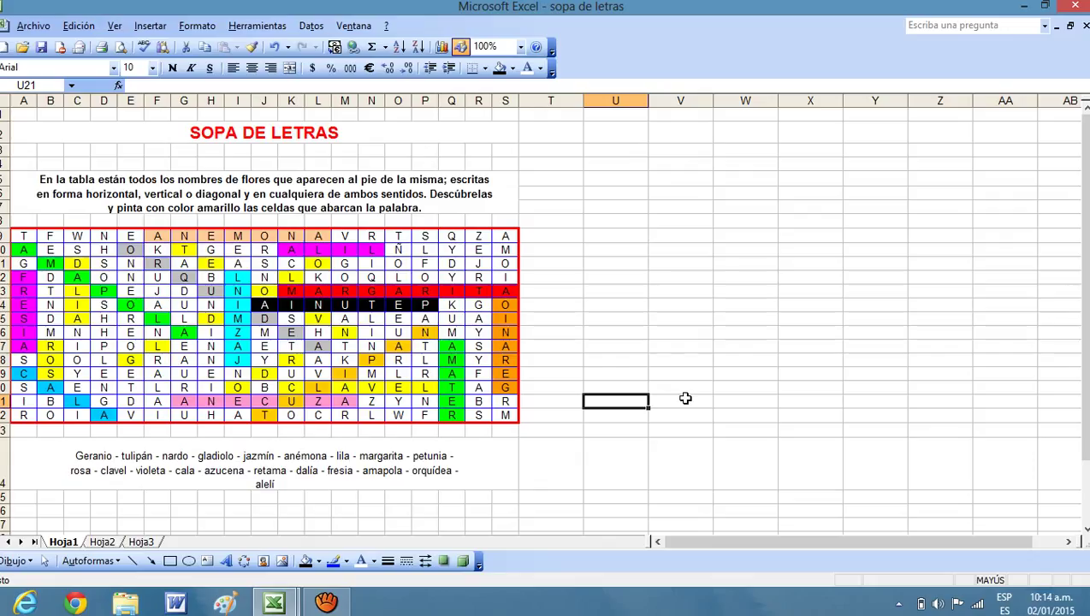
pyautogui.click(666, 305)
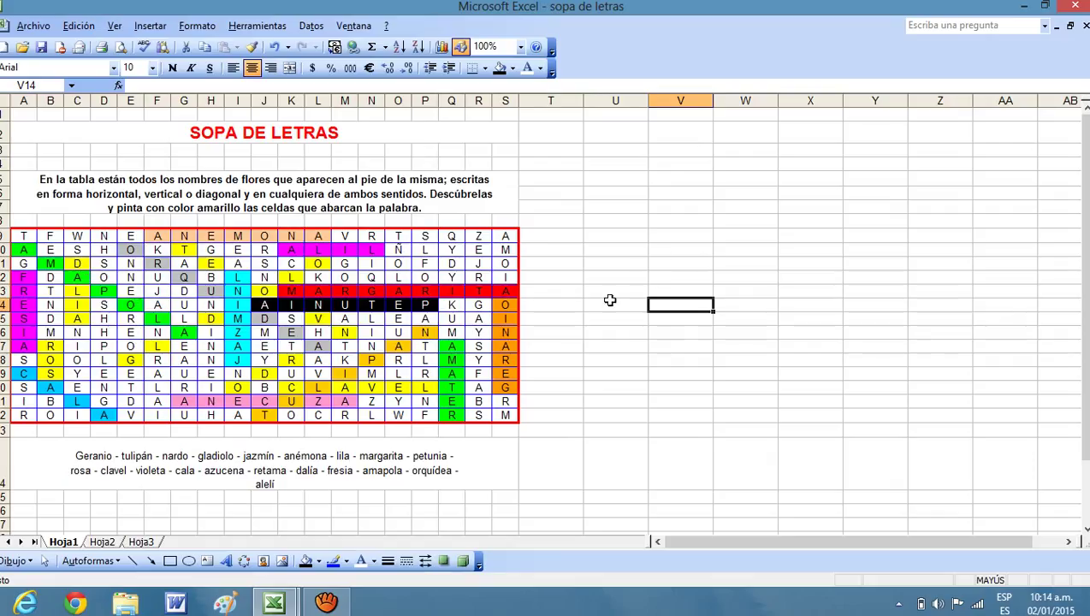
pyautogui.click(700, 239)
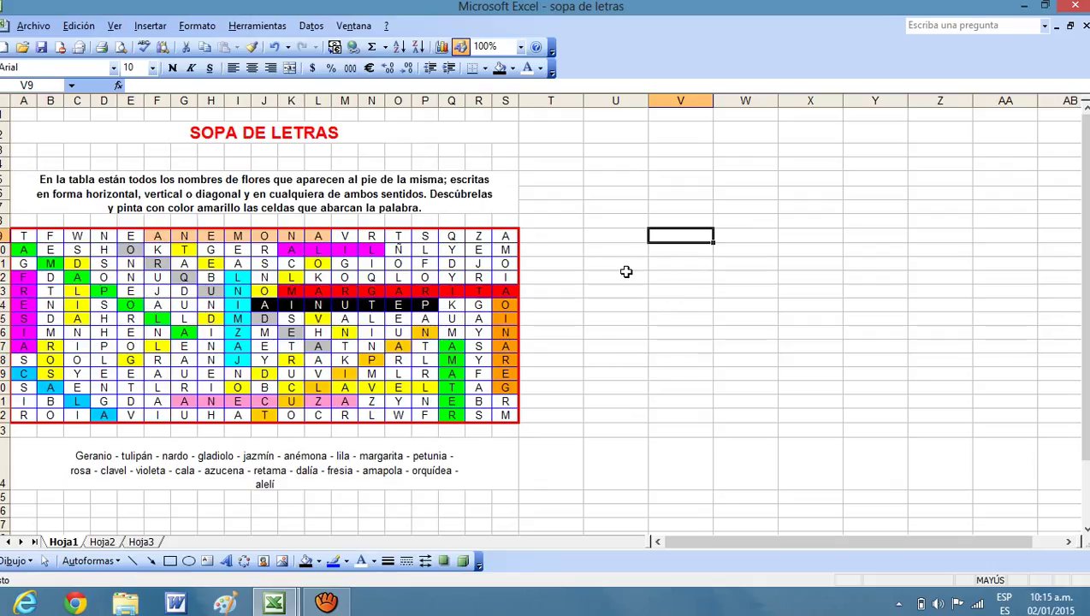
pyautogui.click(326, 603)
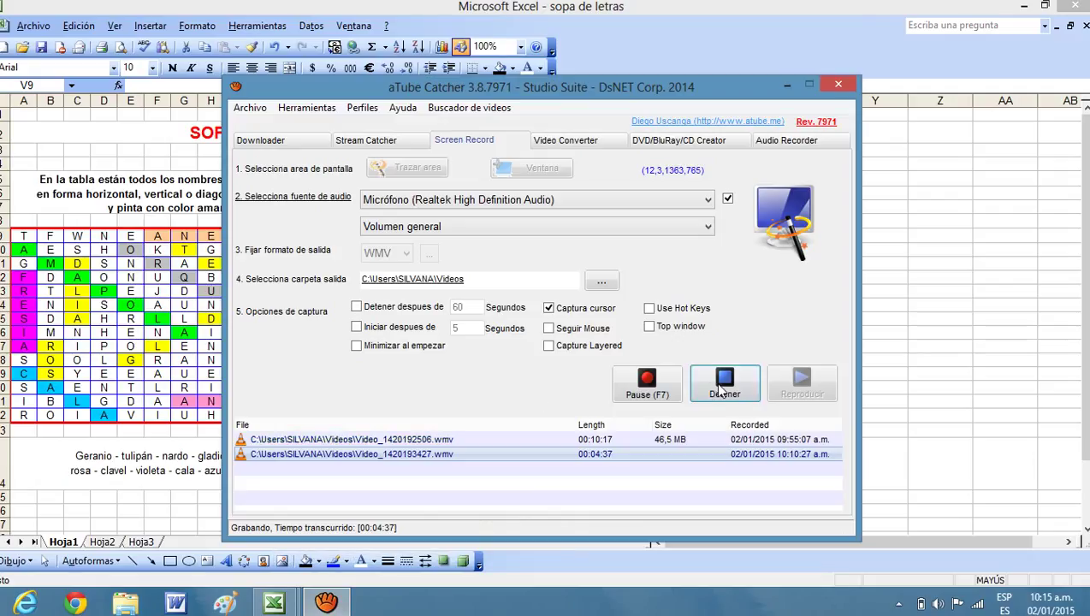